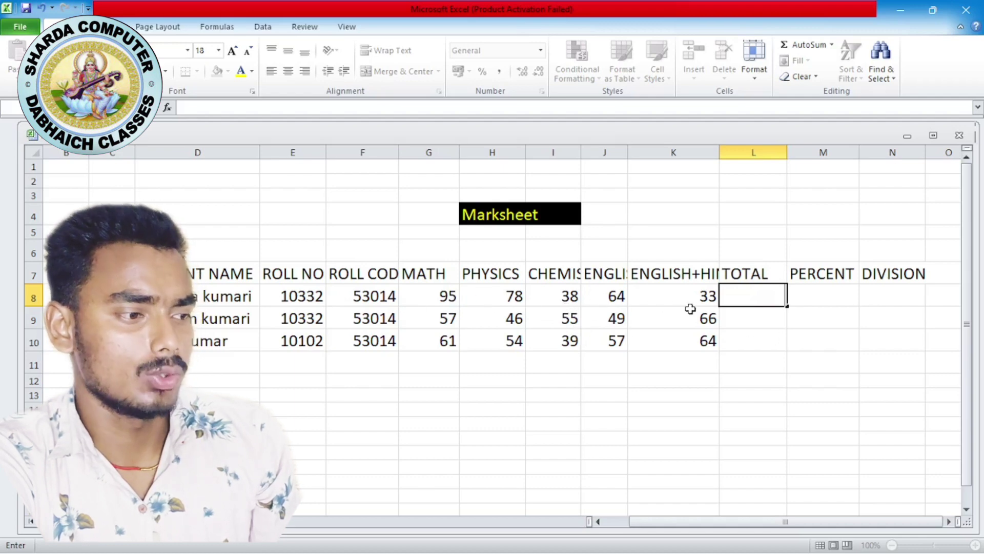
Enter =SUM(G8:K8) in L8 so the first student's total reads 308.
click(730, 298)
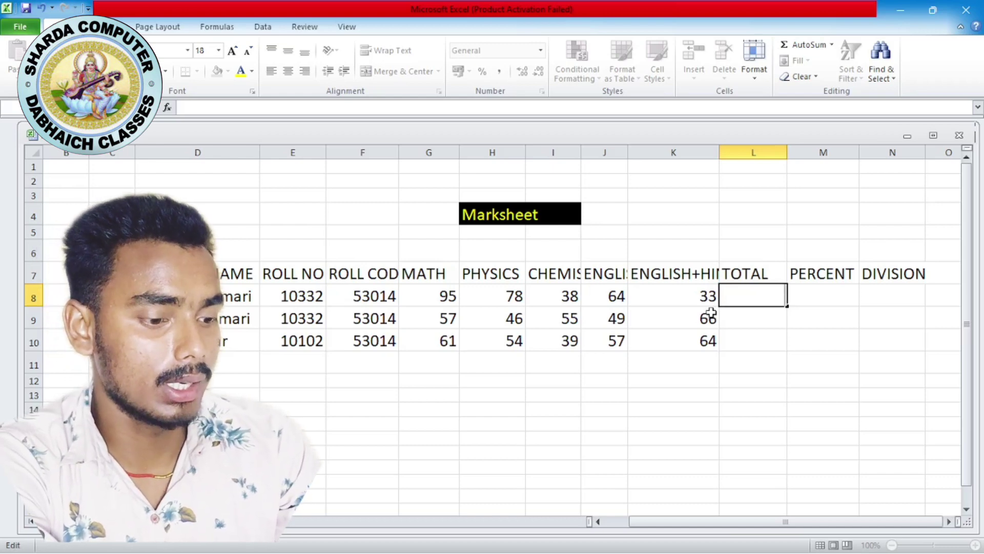
text(=sum)
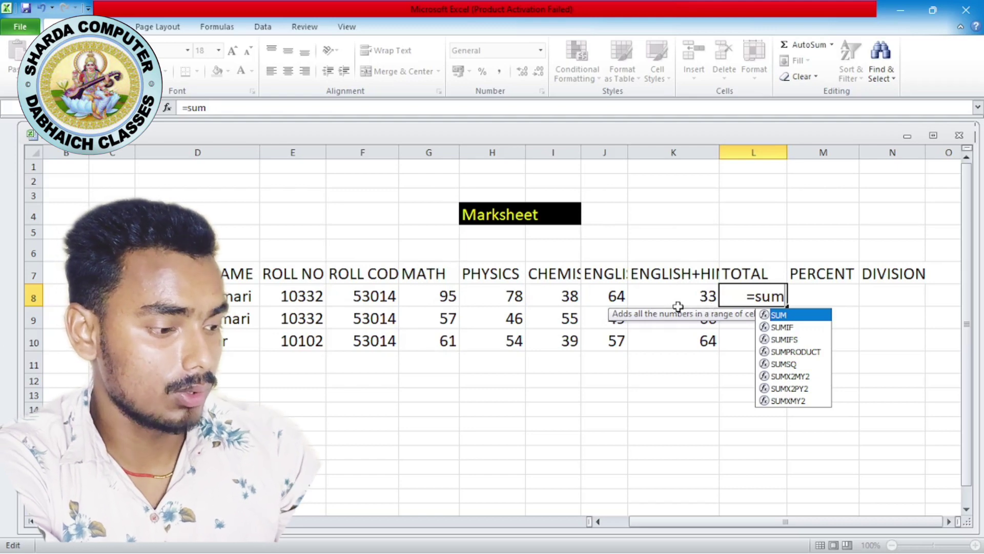
text(()
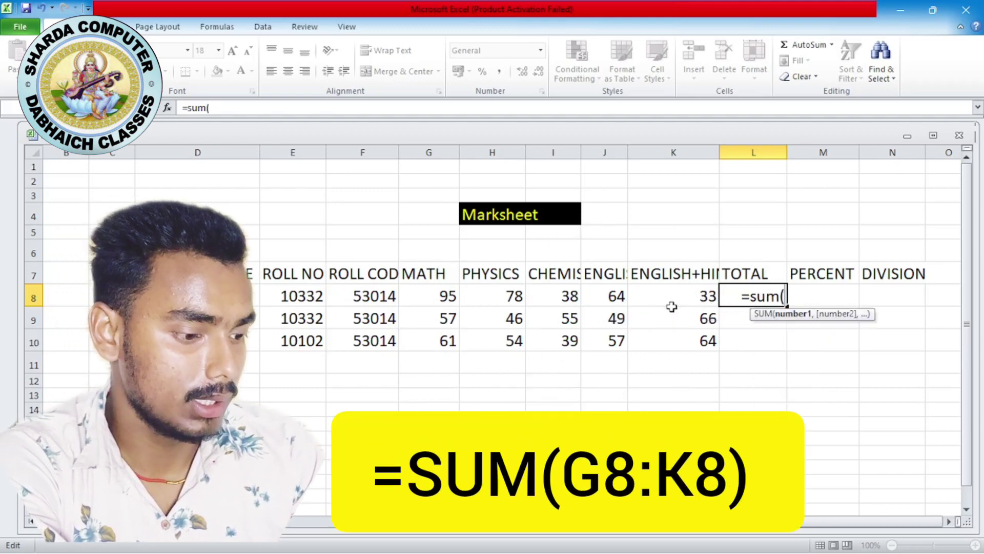
text(g)
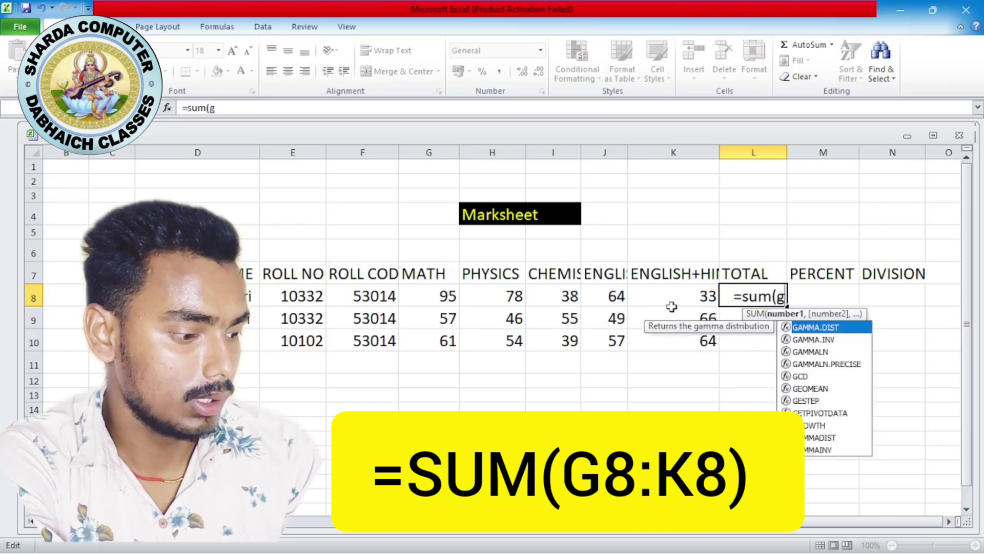
text(8:)
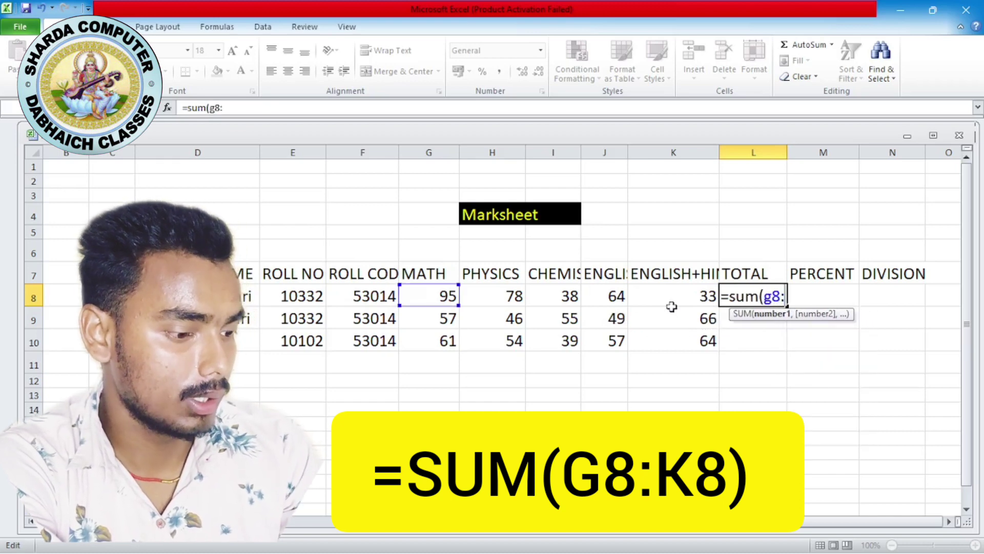
text(k8)
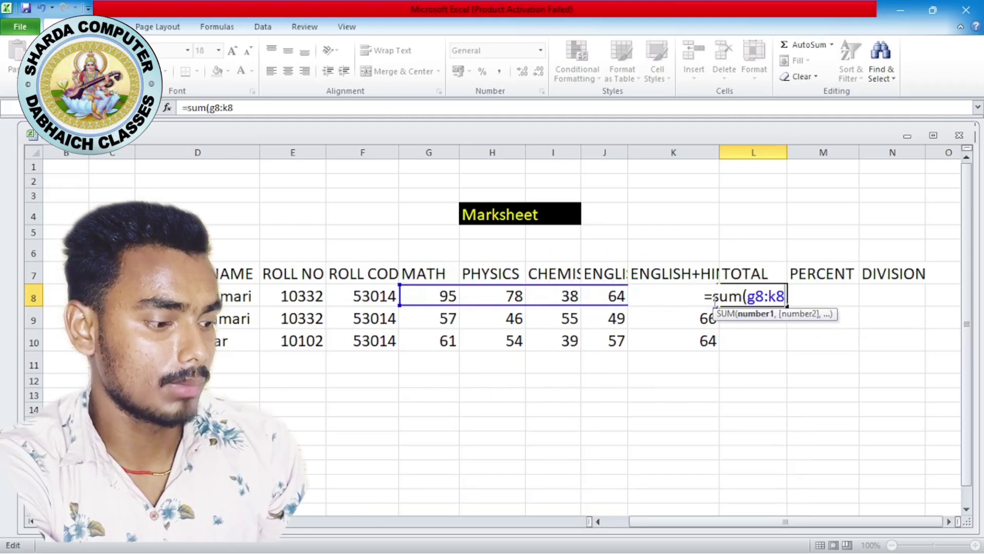
text())
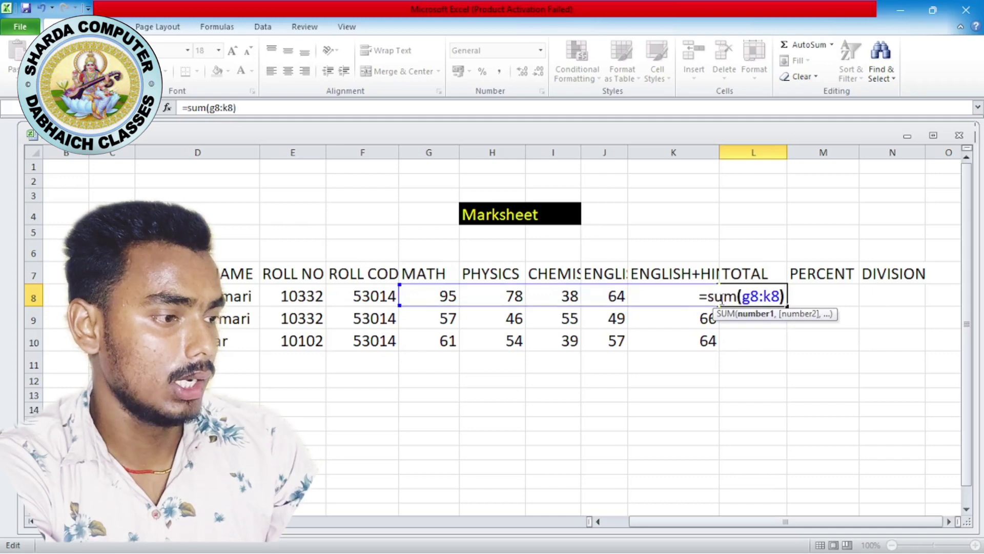
key(Return)
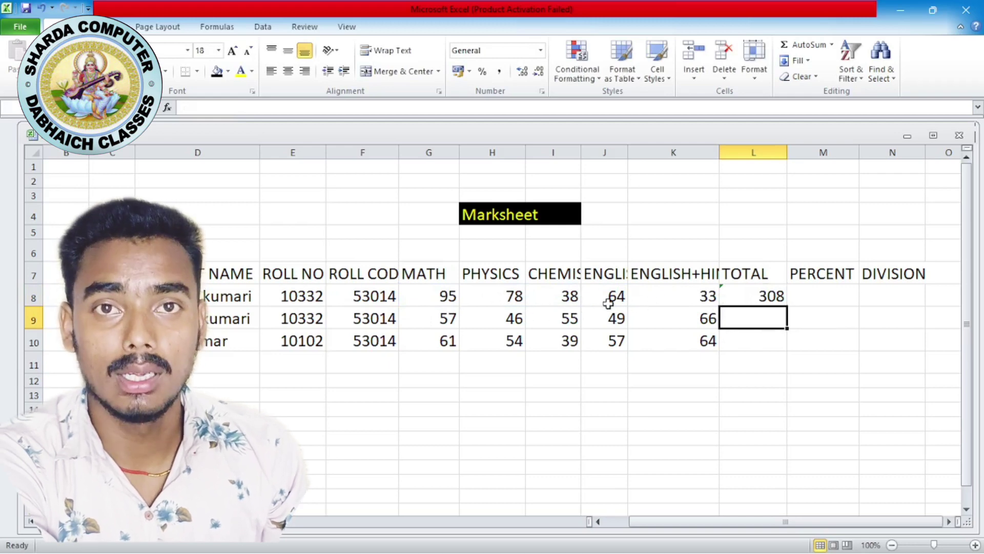
Fill the L8 SUM formula down to L10, giving totals of 273 and 275.
click(772, 300)
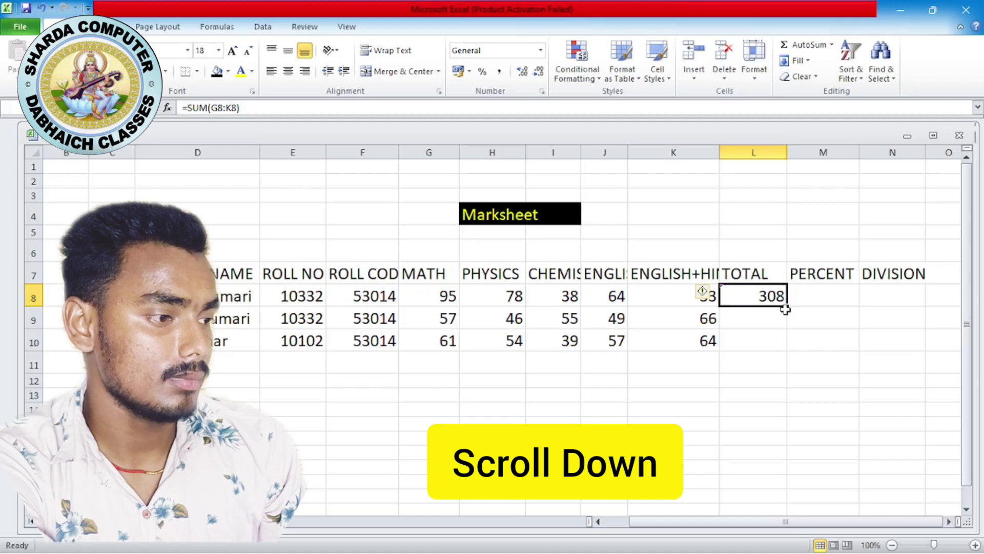
drag(785, 308, 786, 351)
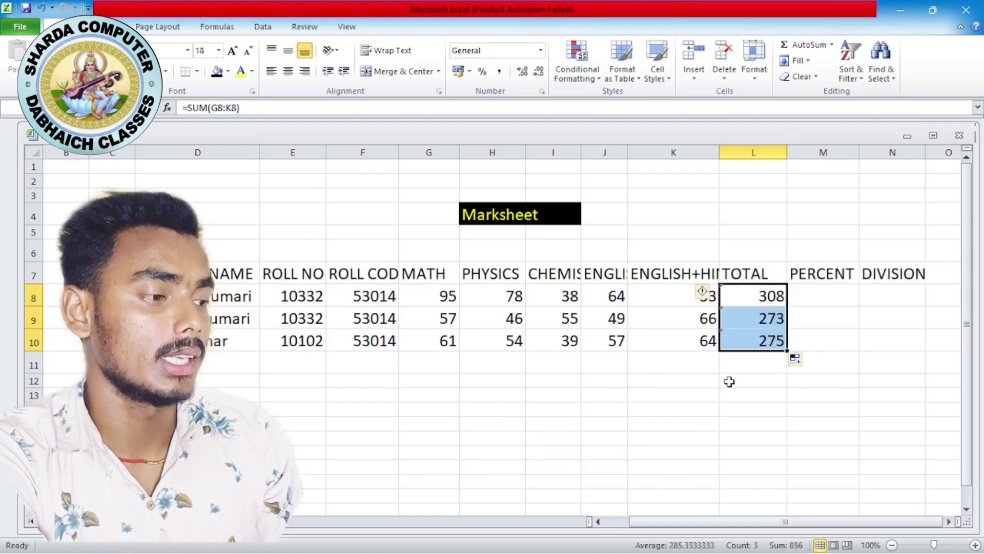
key(Right)
text(=)
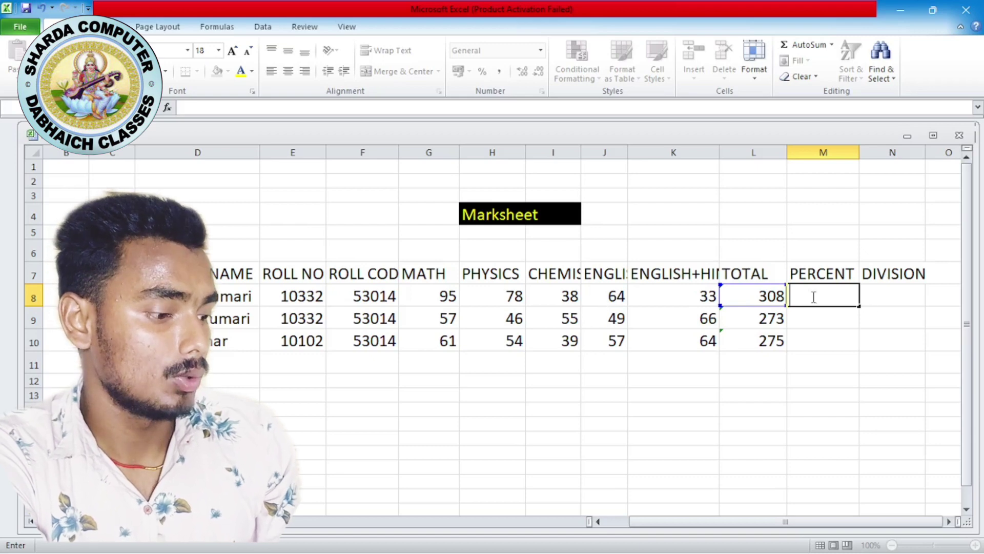
Enter =L8/5 in M8 and fill it down to M10, giving 61.6, 54.6 and 55.
text(=)
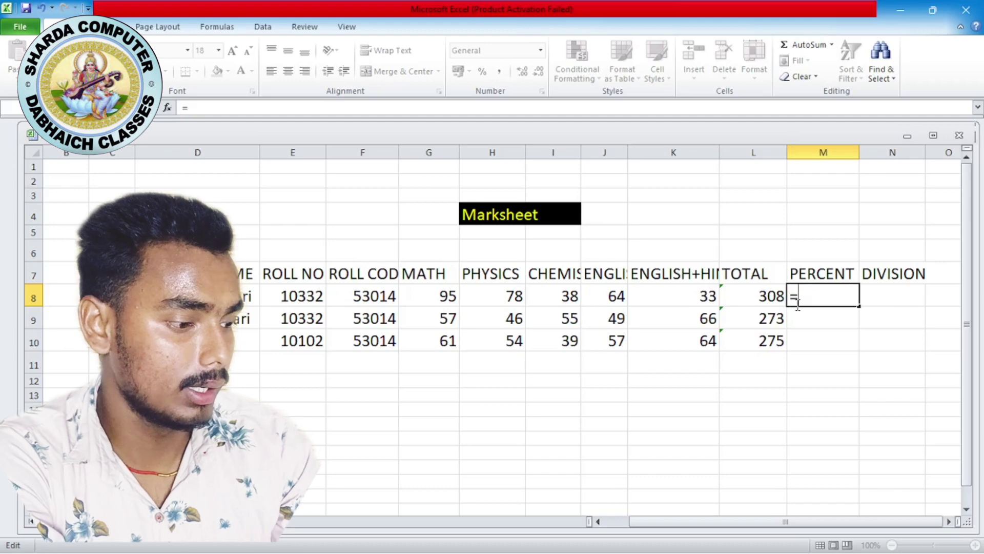
text(l8/)
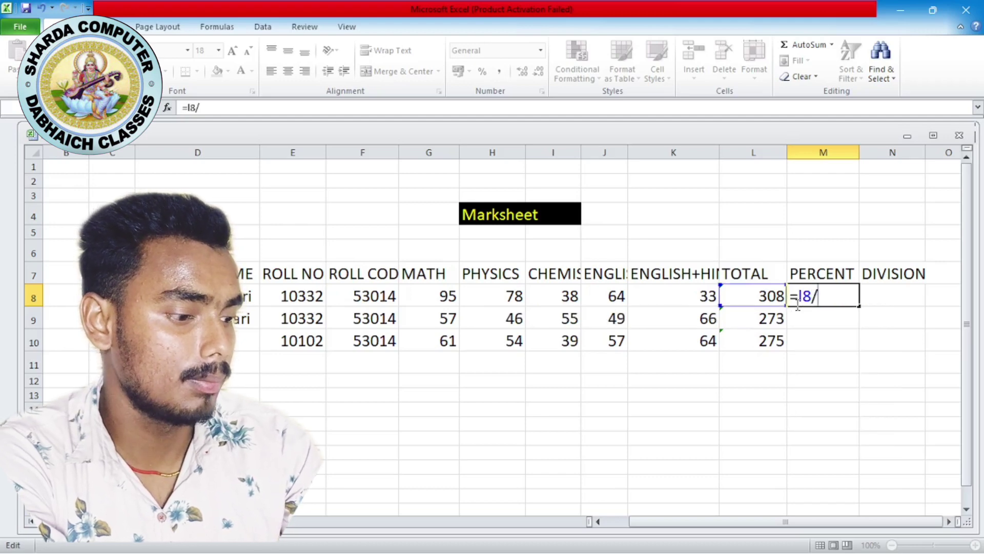
text(5)
key(Return)
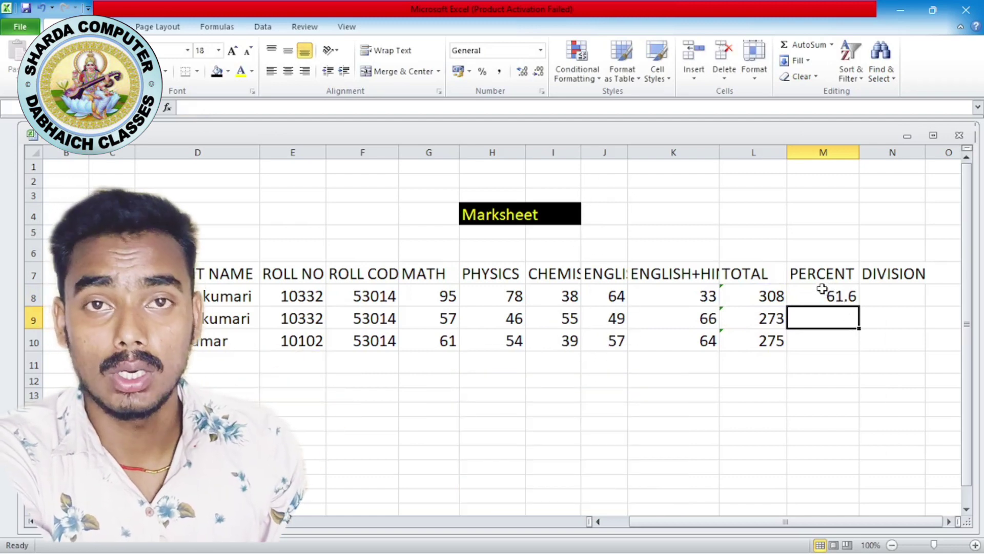
click(851, 303)
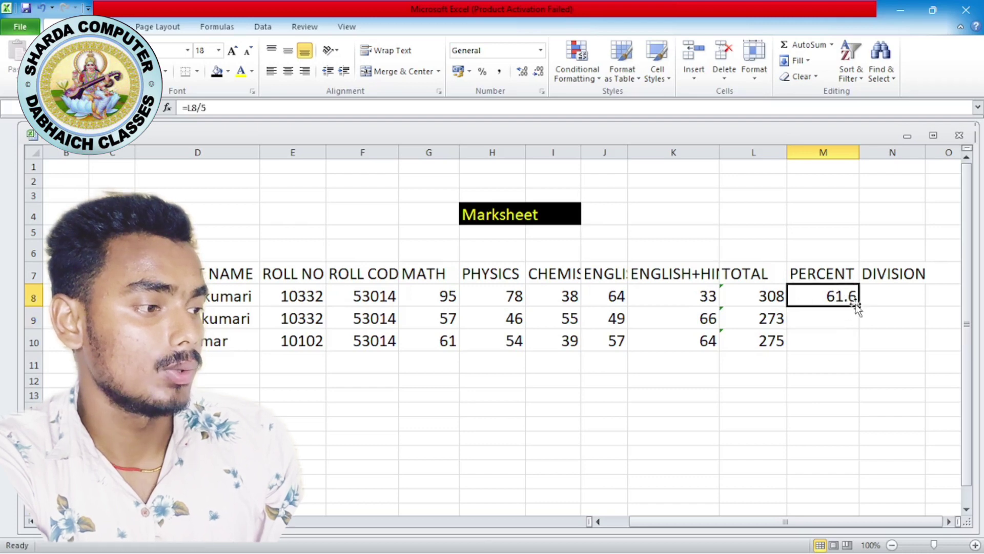
drag(861, 305, 841, 349)
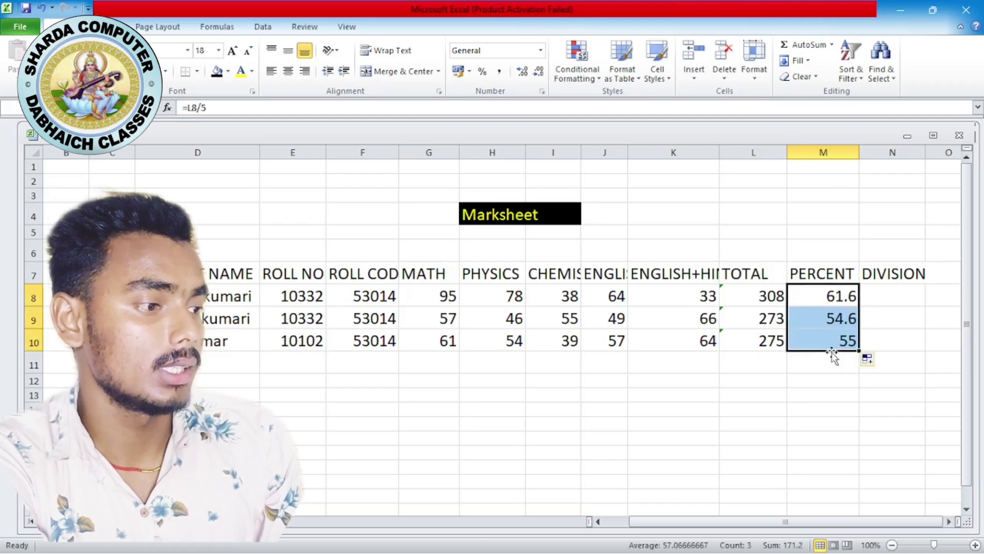
click(818, 379)
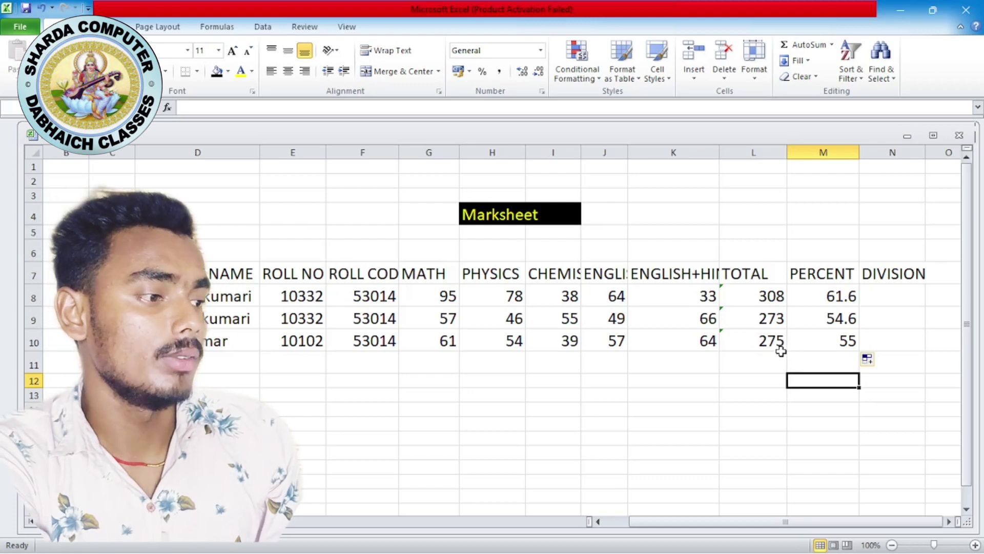
In the first DIVISION cell, enter =IF(K8>=300,"1st",IF(K8>=225,"2nd",IF(K8>=150,"3rd","fail"))).
click(867, 298)
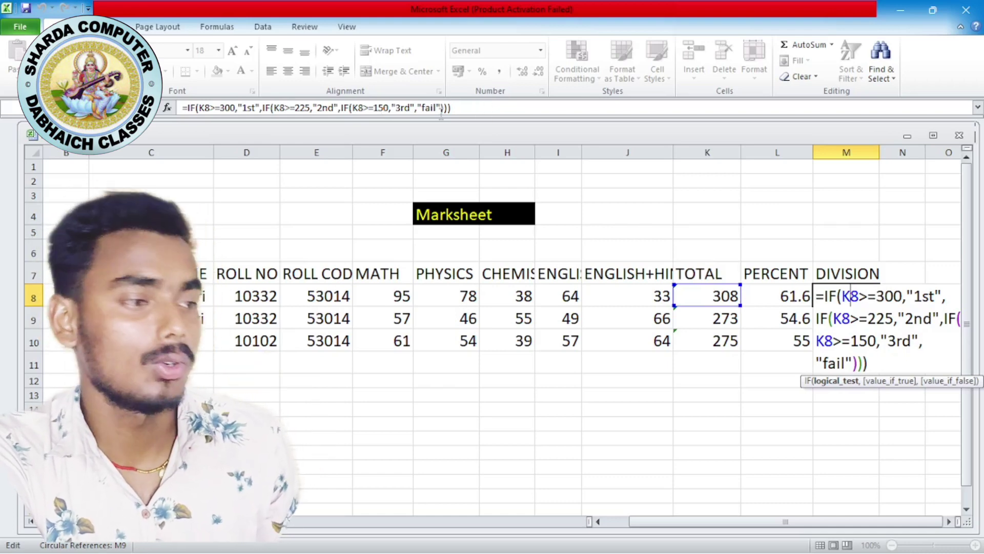
Confirm the nested IF and copy it down, so divisions read 1st, 2nd and 2nd.
key(Return)
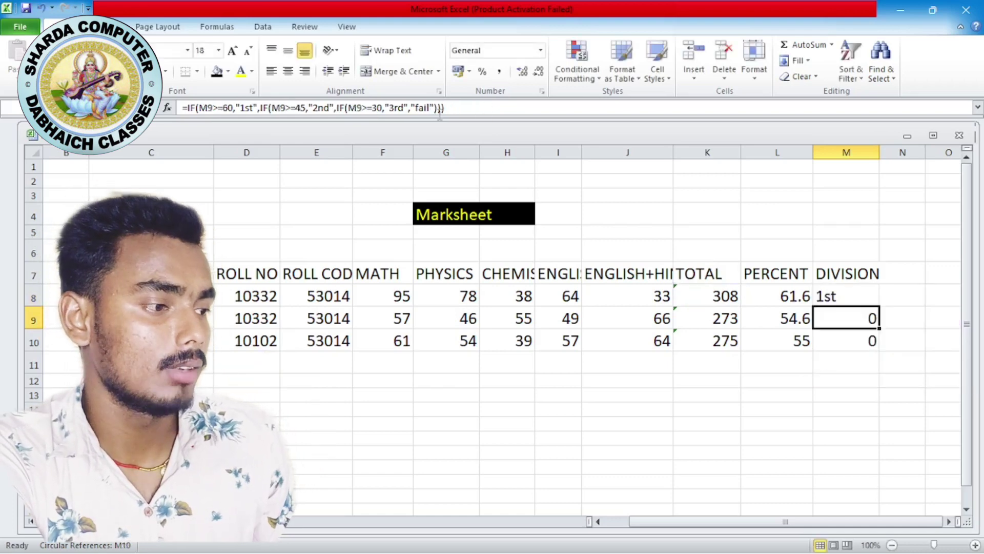
click(856, 302)
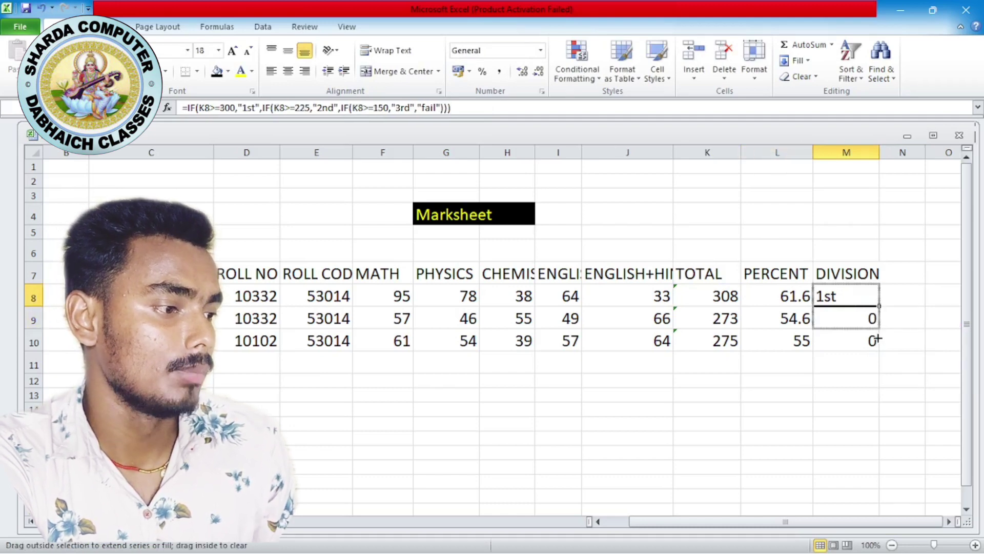
drag(880, 305, 880, 342)
click(840, 381)
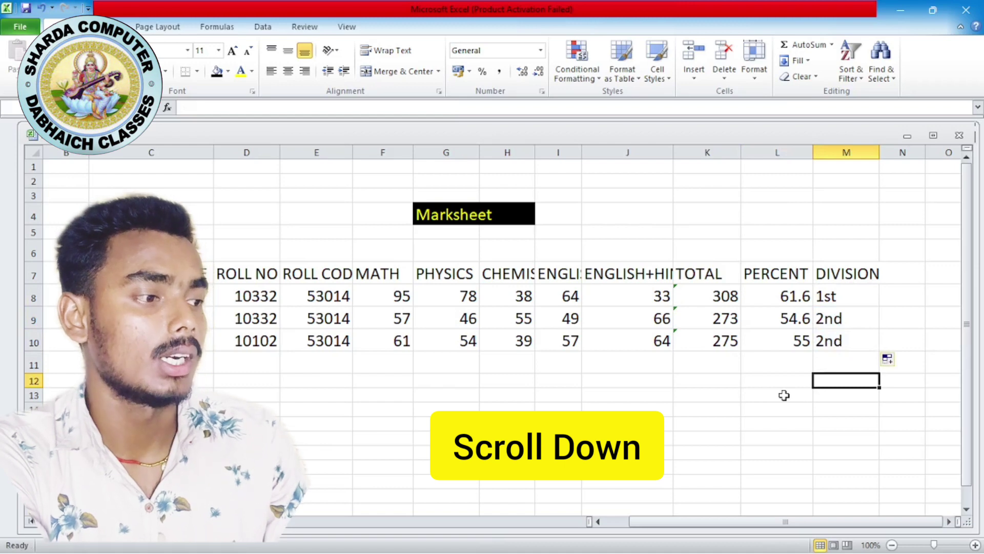